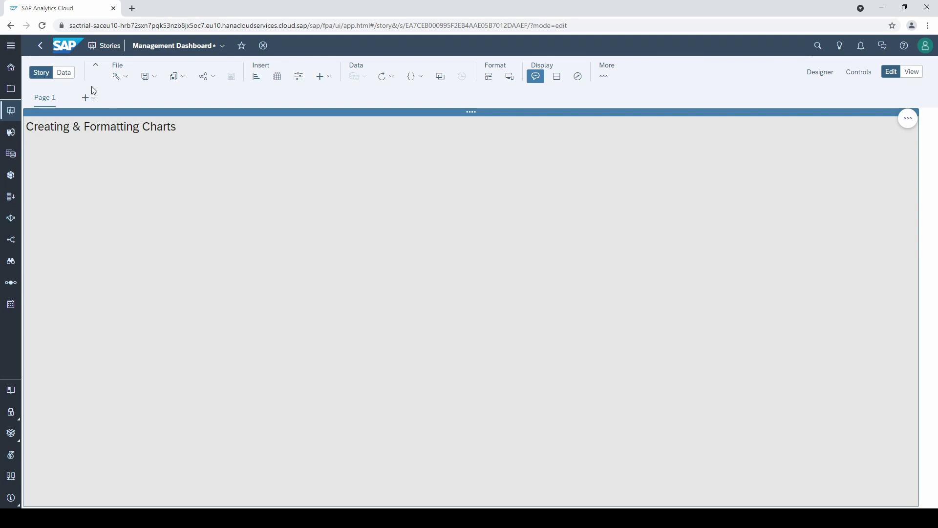
Step: Preview the dataset rows, then go back and select the story page section
{"action": "left_click", "coordinate": [64, 73]}
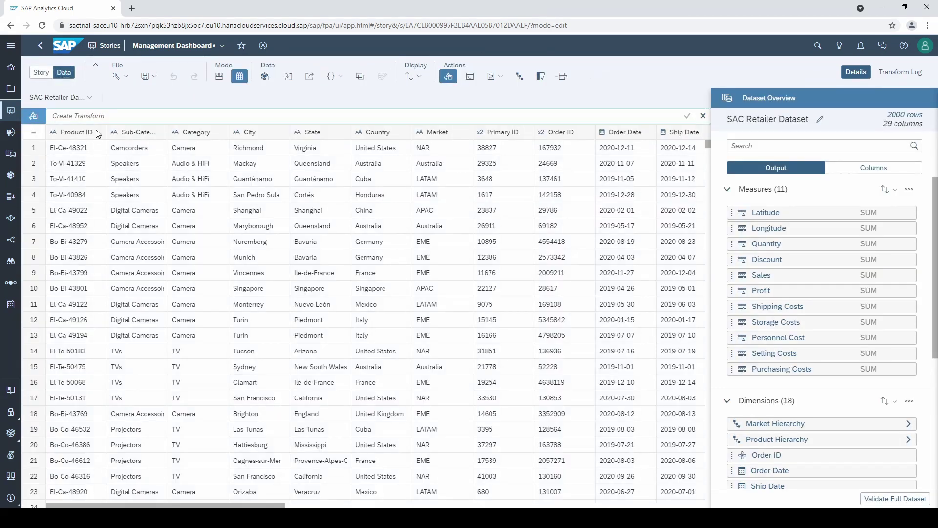
{"action": "left_click", "coordinate": [41, 73]}
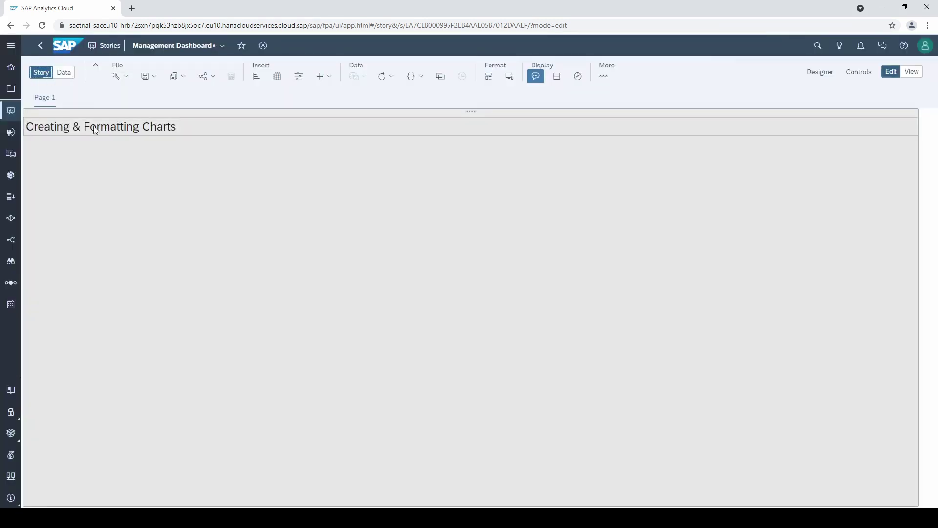
{"action": "left_click", "coordinate": [155, 195]}
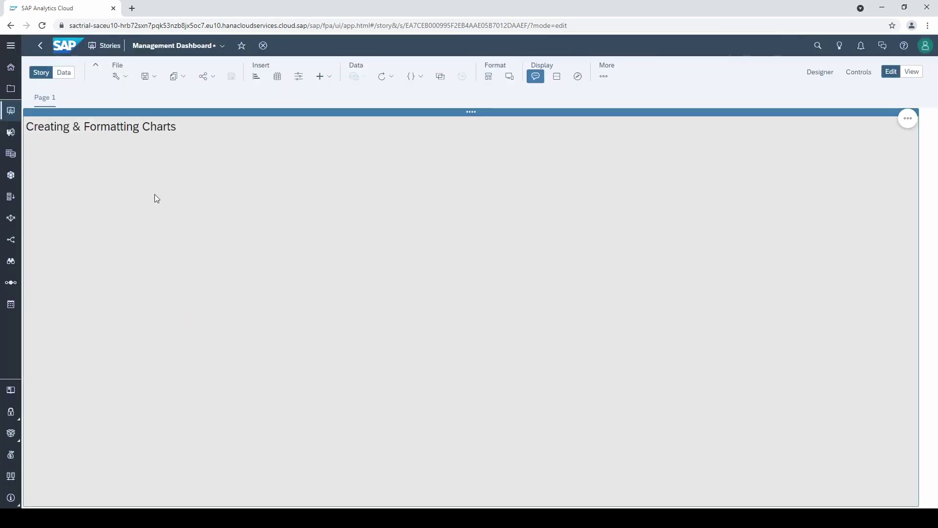
Step: Insert a chart from the SAC Retailer Dataset and place it below the page title
{"action": "left_click", "coordinate": [258, 78]}
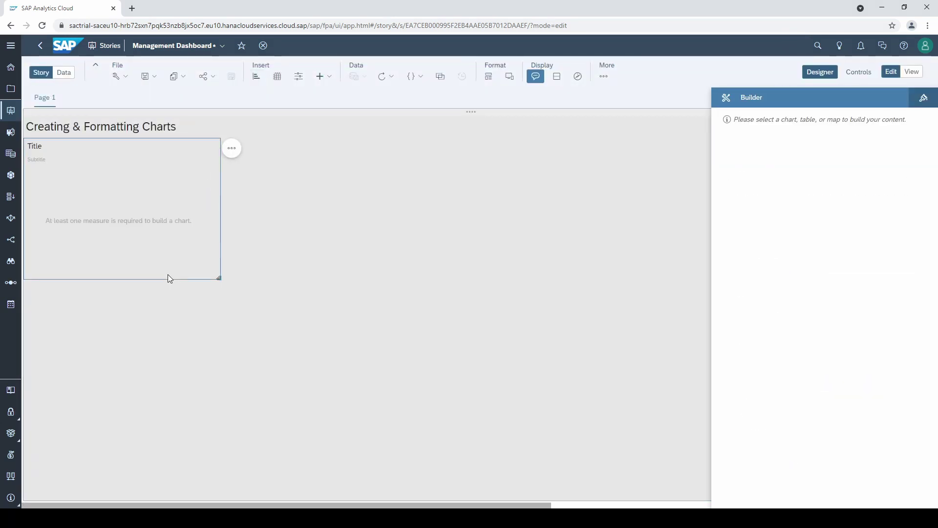
{"action": "left_click_drag", "start_coordinate": [167, 276], "coordinate": [320, 372]}
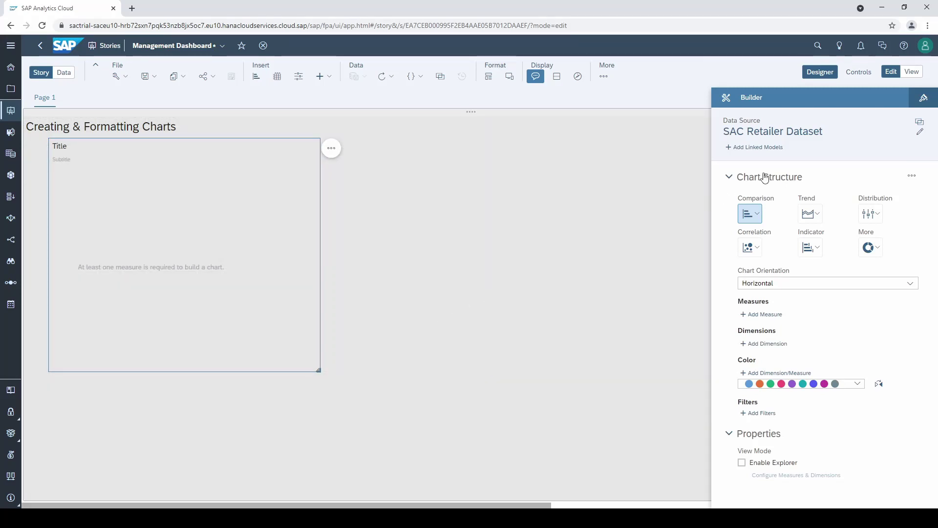
{"action": "mouse_move", "coordinate": [828, 128]}
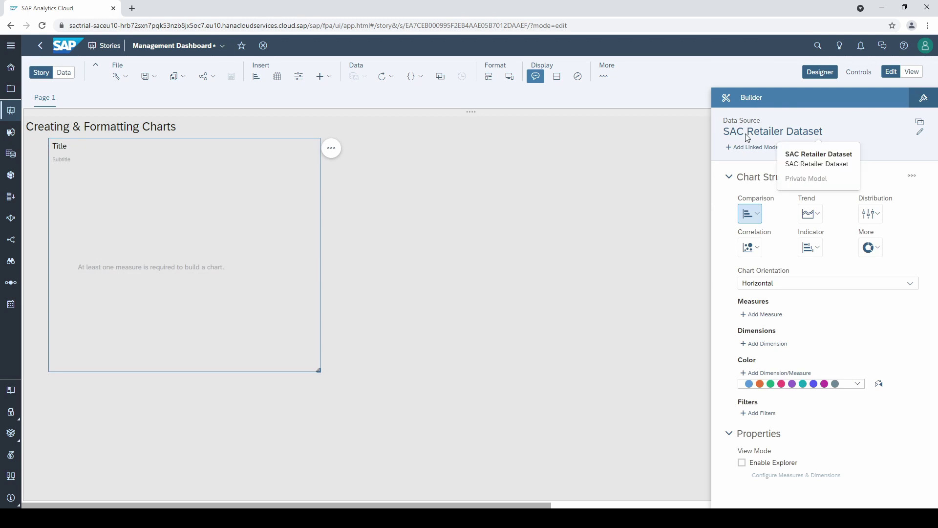
{"action": "left_click", "coordinate": [920, 132]}
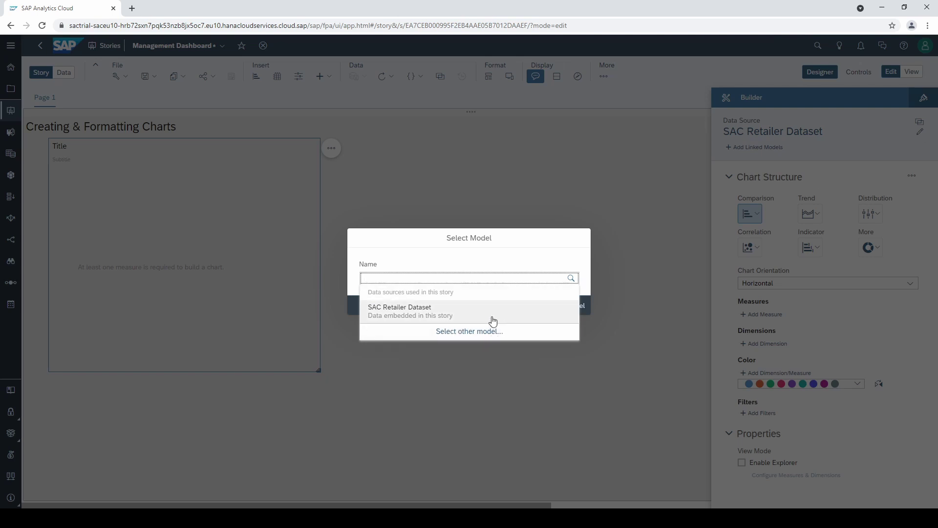
{"action": "left_click", "coordinate": [583, 268]}
{"action": "left_click", "coordinate": [580, 308]}
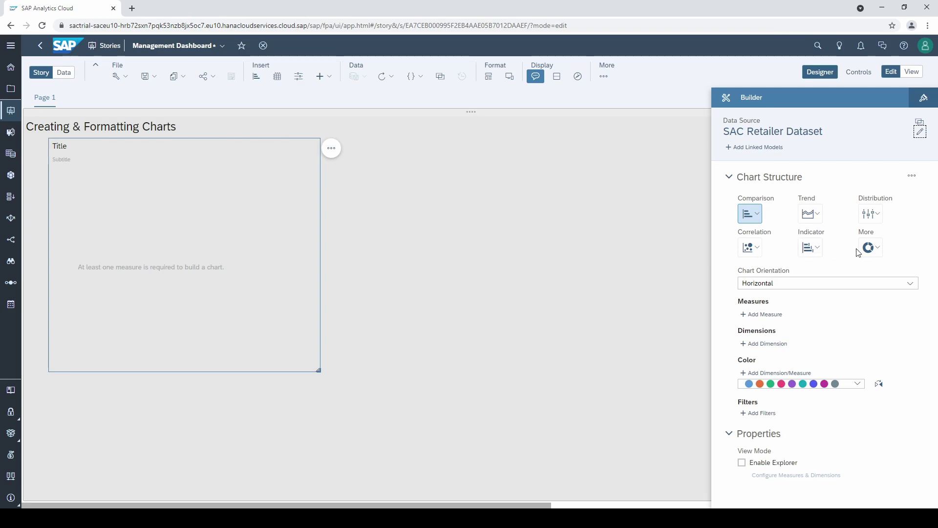
Step: Make the chart a Comparison bar chart plotting the Sales measure
{"action": "left_click", "coordinate": [755, 220]}
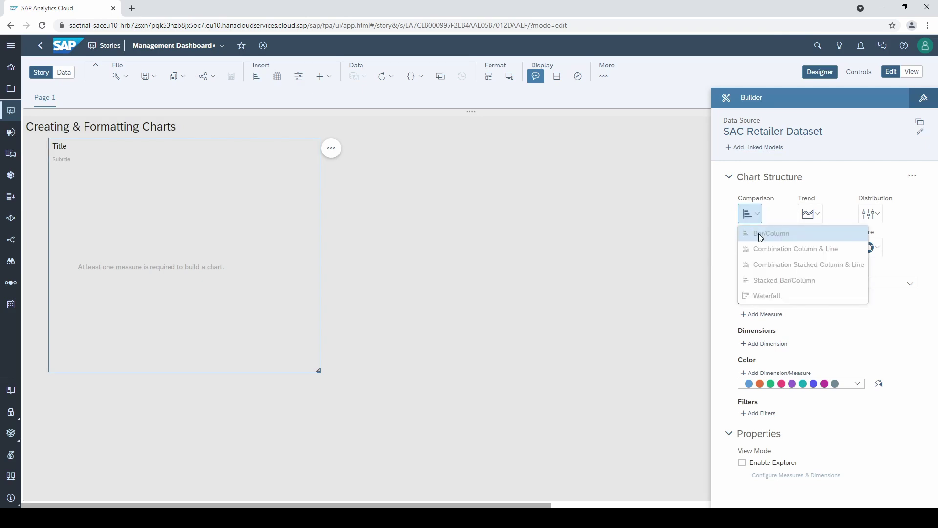
{"action": "left_click", "coordinate": [791, 235]}
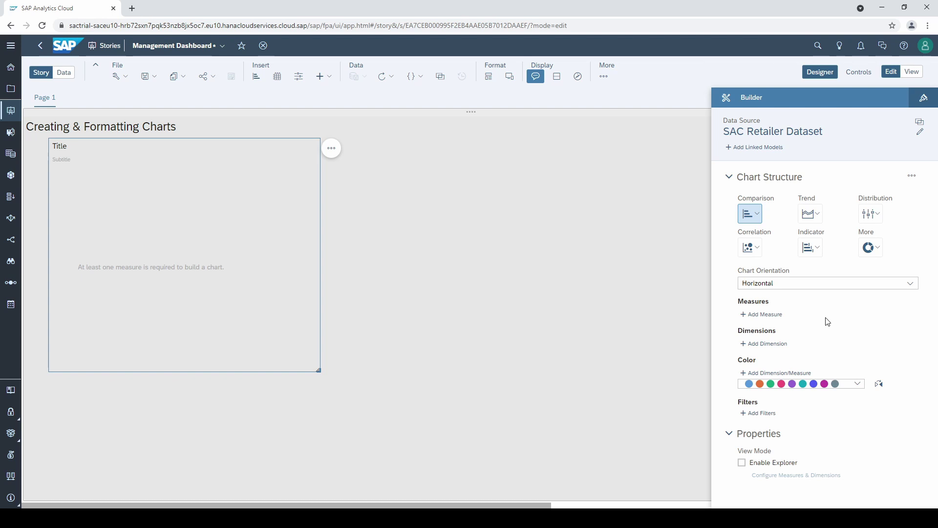
{"action": "left_click", "coordinate": [775, 315]}
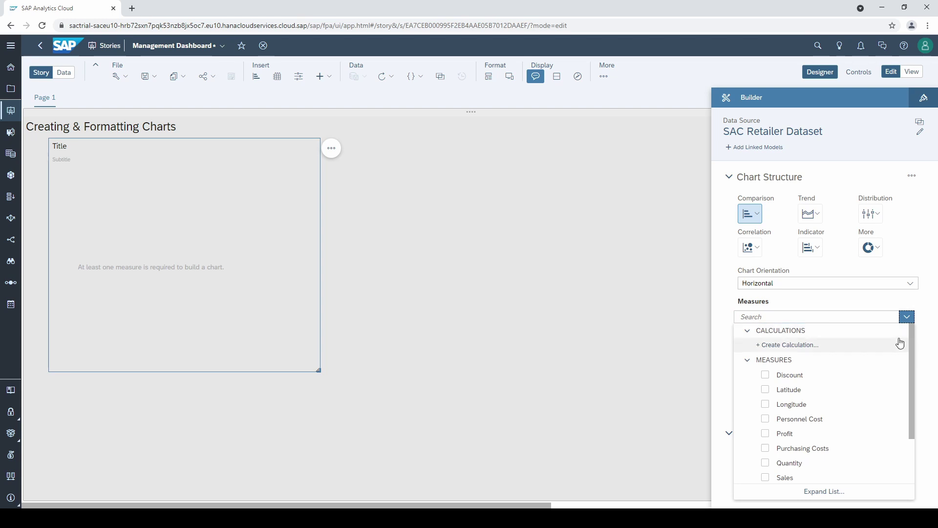
{"action": "scroll", "coordinate": [916, 344], "scroll_direction": "down", "scroll_amount": 3}
{"action": "scroll", "coordinate": [918, 345], "scroll_direction": "up", "scroll_amount": 3}
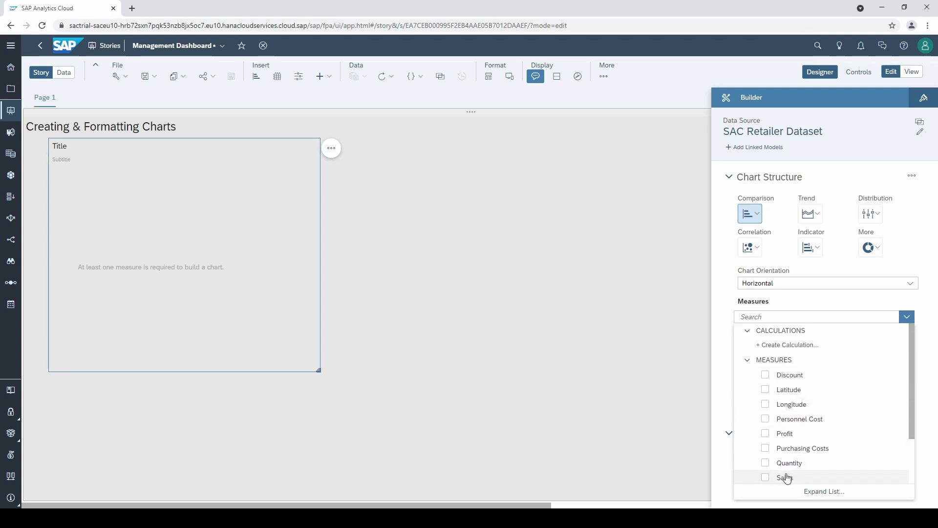
{"action": "left_click", "coordinate": [826, 481]}
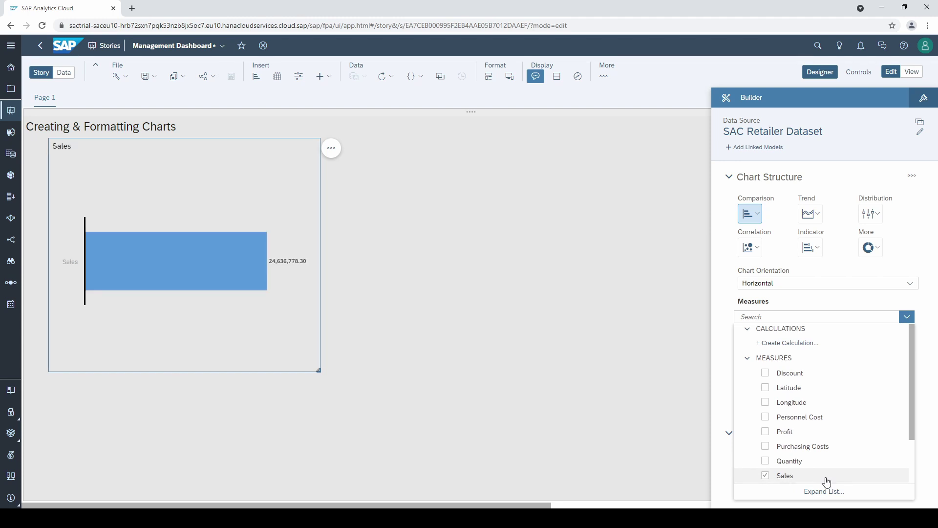
{"action": "left_click", "coordinate": [718, 355]}
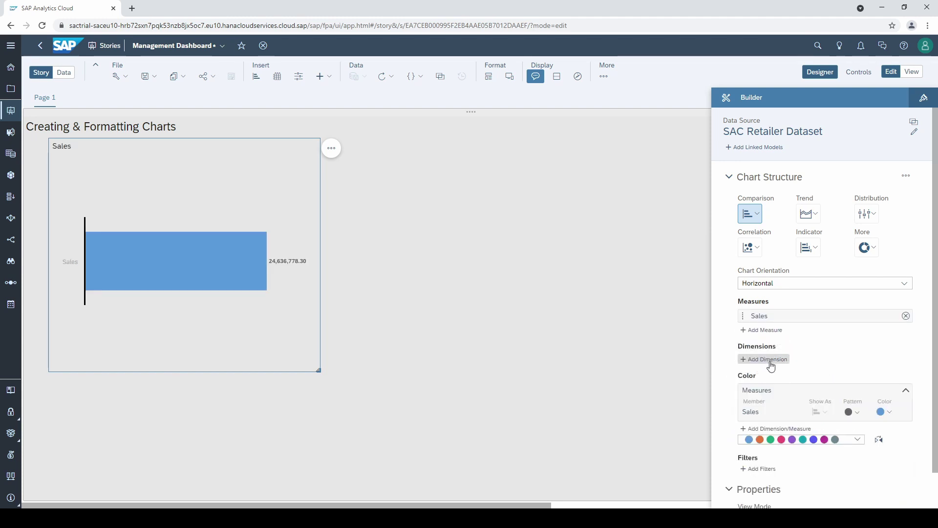
Step: Add Country as the chart's dimension to show Sales per Country
{"action": "left_click", "coordinate": [769, 360]}
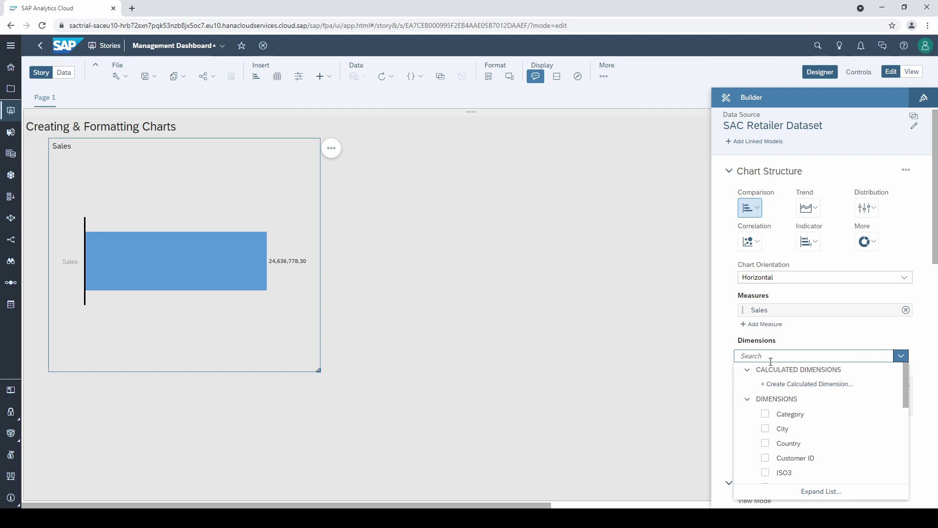
{"action": "left_click", "coordinate": [788, 443]}
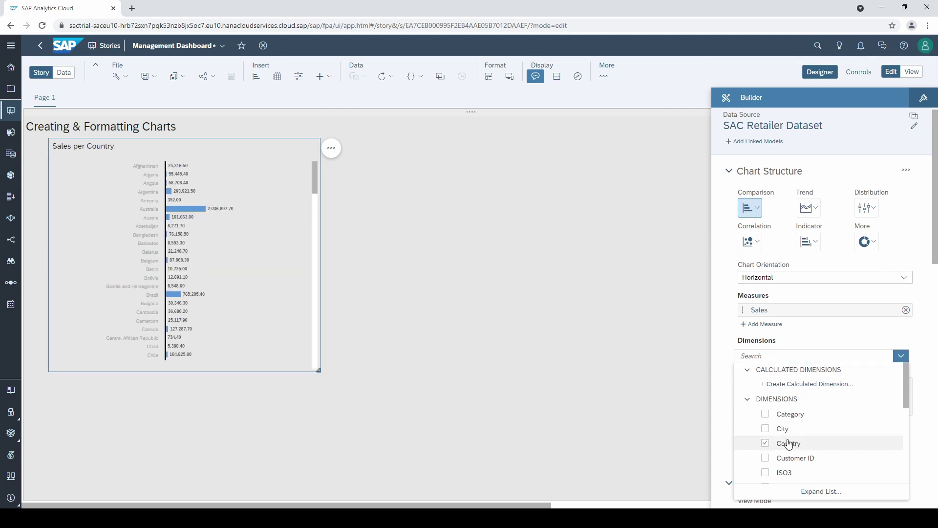
{"action": "left_click", "coordinate": [721, 348]}
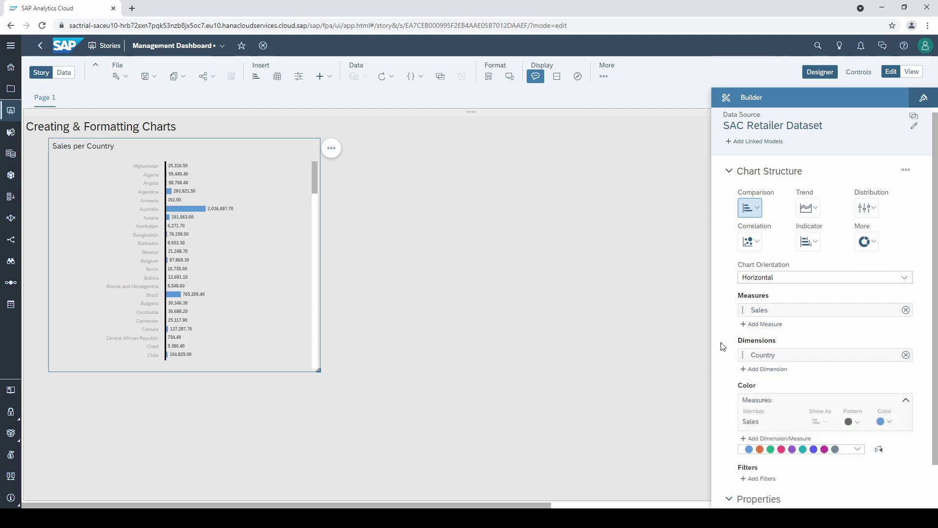
Step: Copy the Sales per Country chart and paste the duplicate beside it
{"action": "left_click", "coordinate": [209, 136]}
{"action": "left_click", "coordinate": [213, 145]}
{"action": "key", "text": "ctrl+c"}
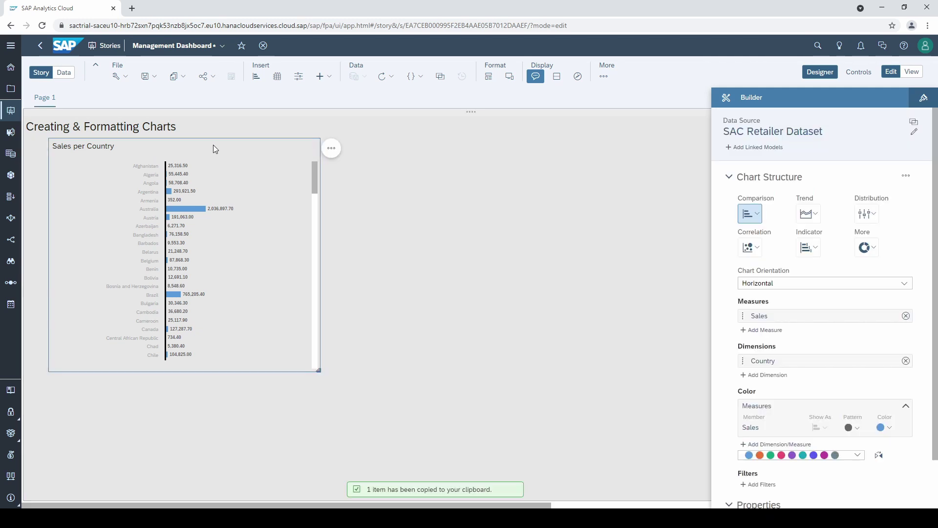
{"action": "left_click", "coordinate": [438, 196]}
{"action": "key", "text": "ctrl+v"}
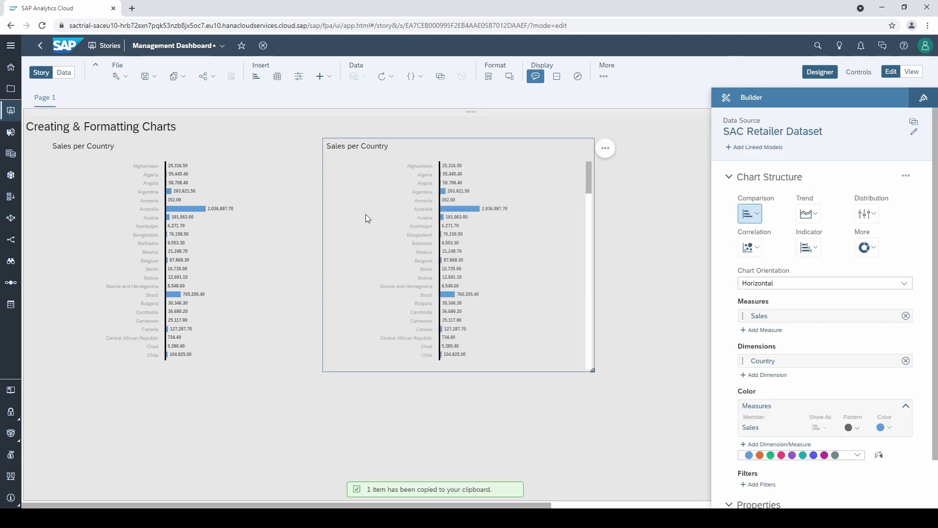
Step: Sort the original chart by Sales from highest to lowest
{"action": "left_click", "coordinate": [290, 180]}
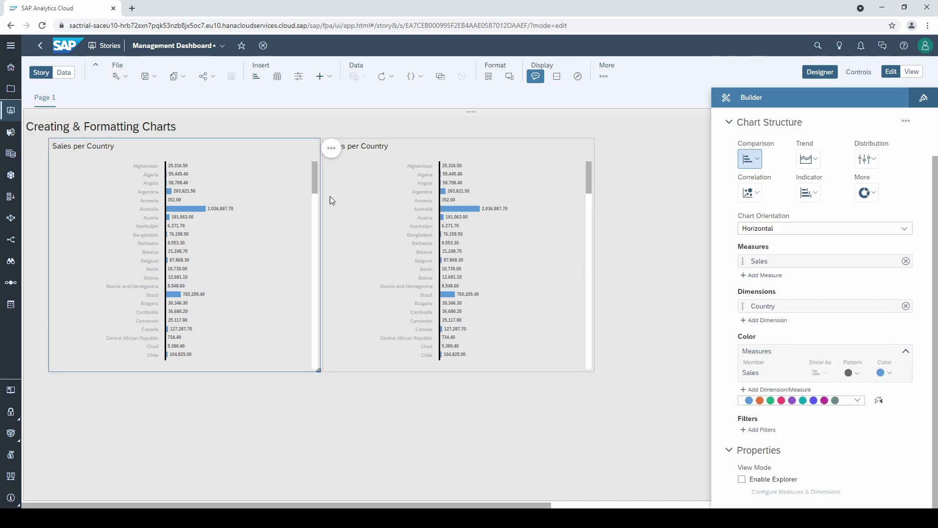
{"action": "left_click", "coordinate": [332, 148]}
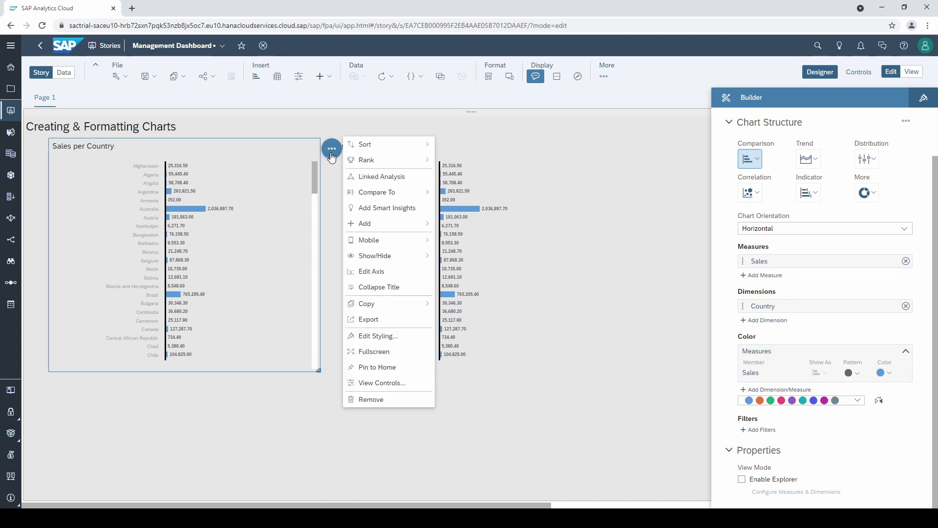
{"action": "mouse_move", "coordinate": [359, 145]}
{"action": "mouse_move", "coordinate": [511, 166]}
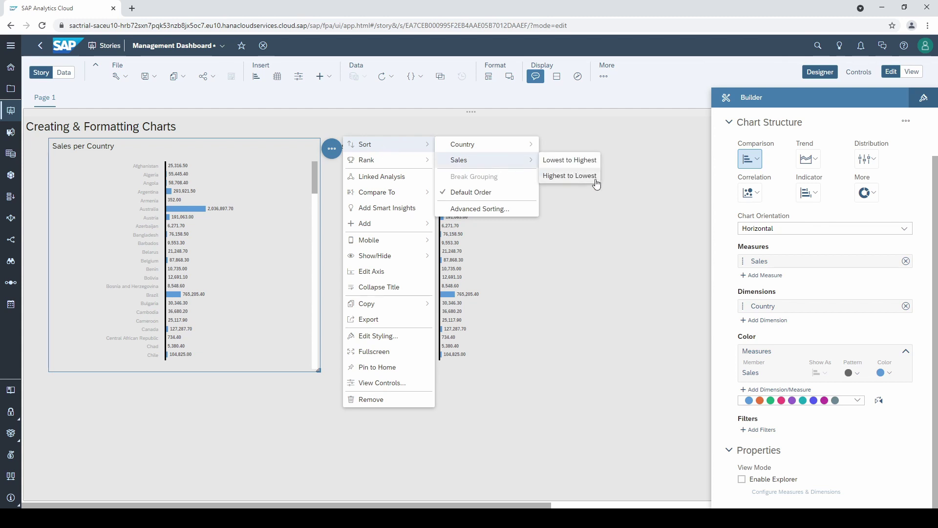
{"action": "left_click", "coordinate": [570, 176]}
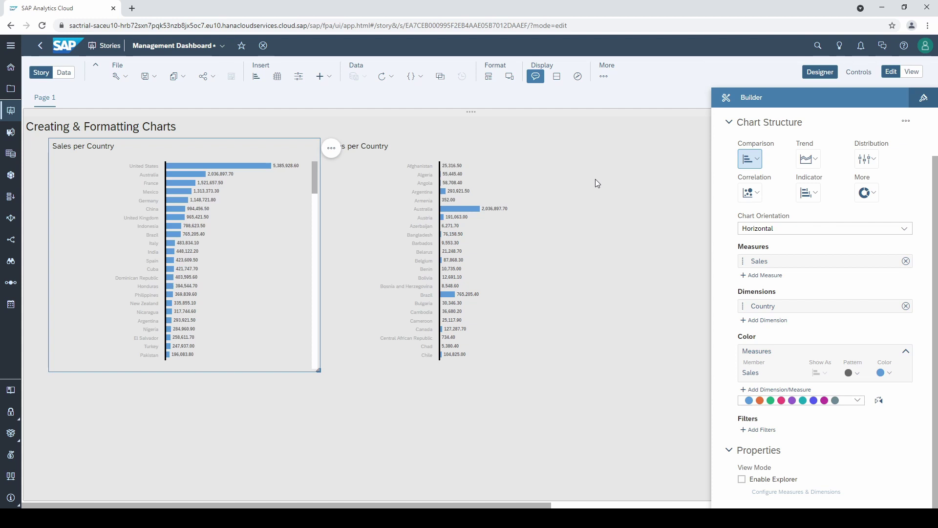
Step: Apply a Top N ranking of 10 by Sales to the left chart
{"action": "left_click", "coordinate": [334, 150]}
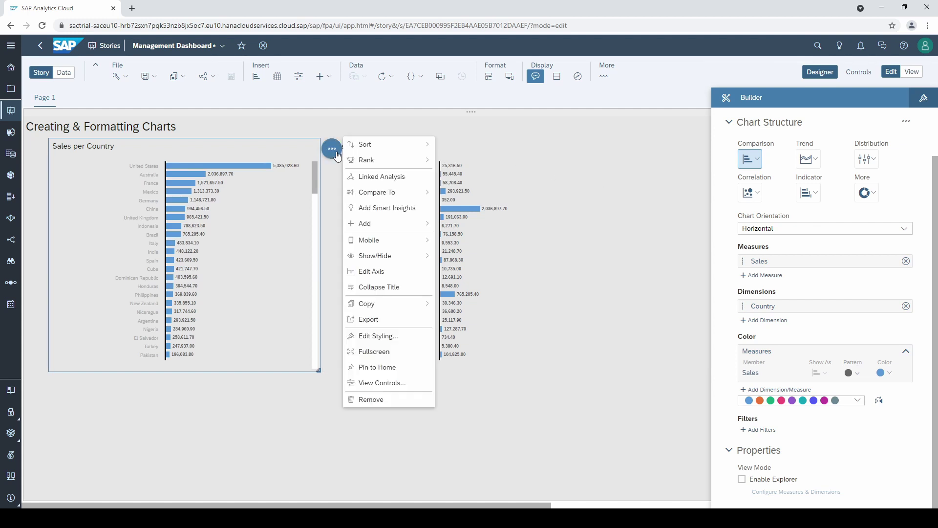
{"action": "mouse_move", "coordinate": [366, 160]}
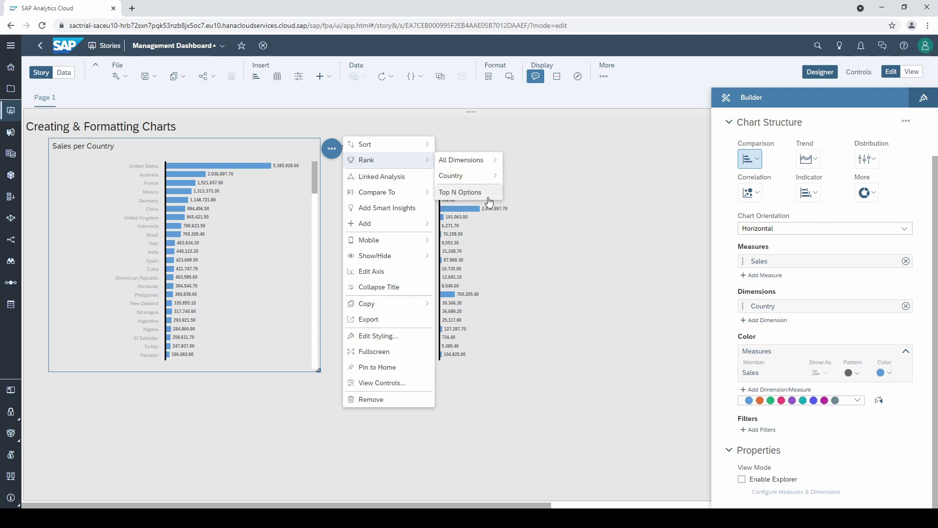
{"action": "left_click", "coordinate": [489, 201]}
{"action": "left_click_drag", "start_coordinate": [416, 256], "coordinate": [380, 260]}
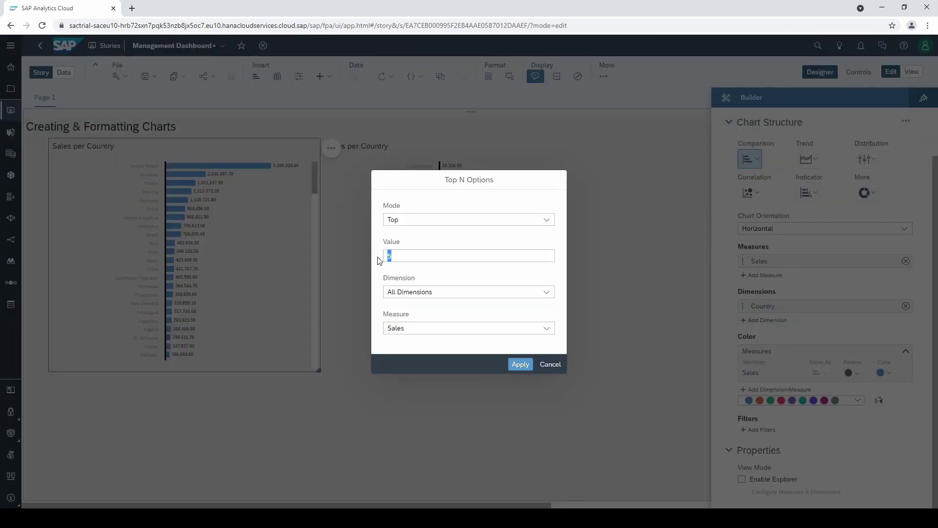
{"action": "type", "text": "10"}
{"action": "left_click", "coordinate": [519, 364]}
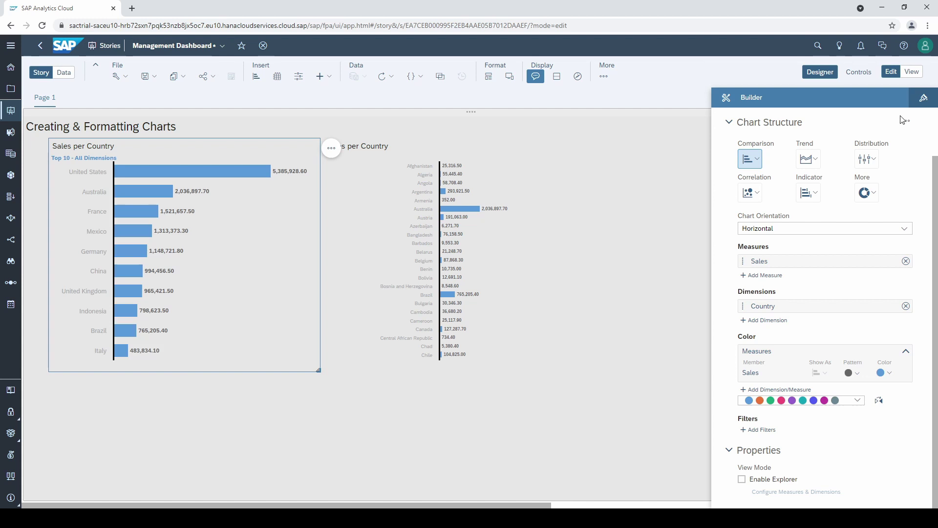
Step: Set the chart's Styling background colour to white (ffffff)
{"action": "left_click", "coordinate": [924, 104]}
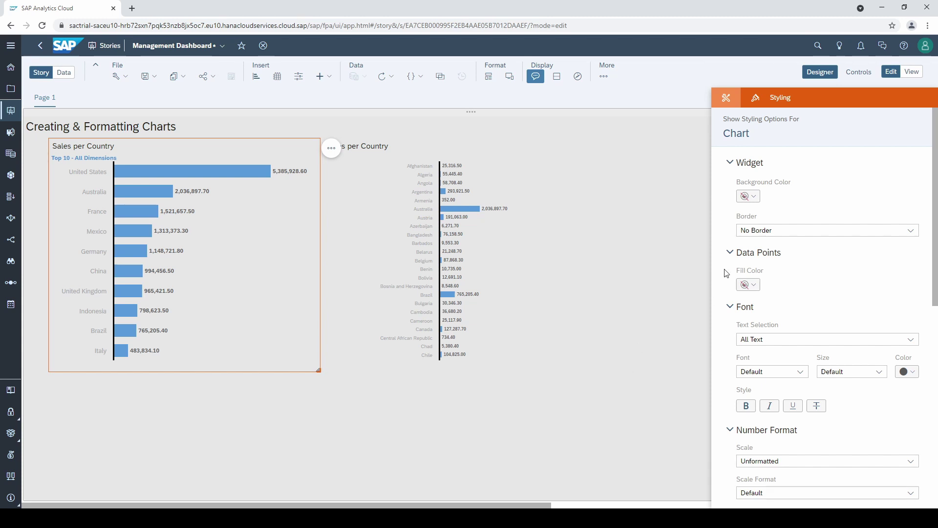
{"action": "left_click", "coordinate": [748, 196]}
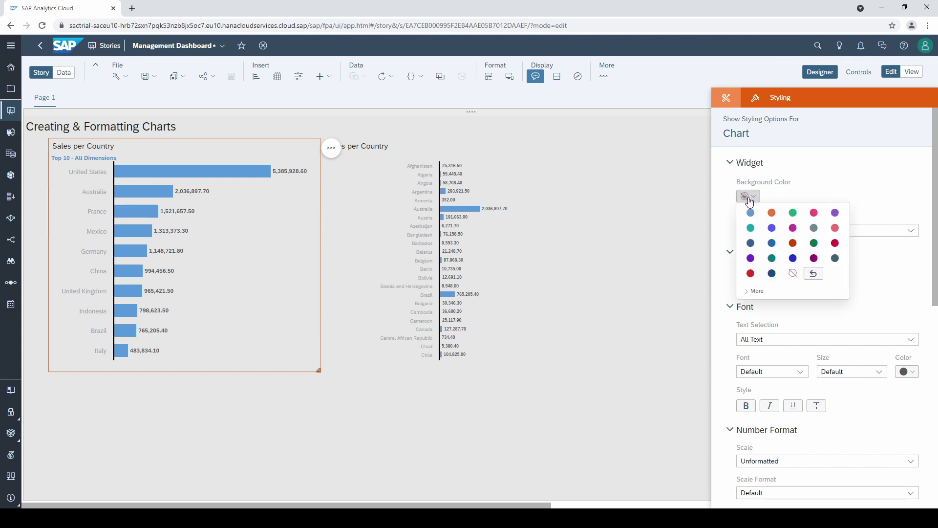
{"action": "left_click", "coordinate": [760, 292]}
{"action": "left_click", "coordinate": [832, 372]}
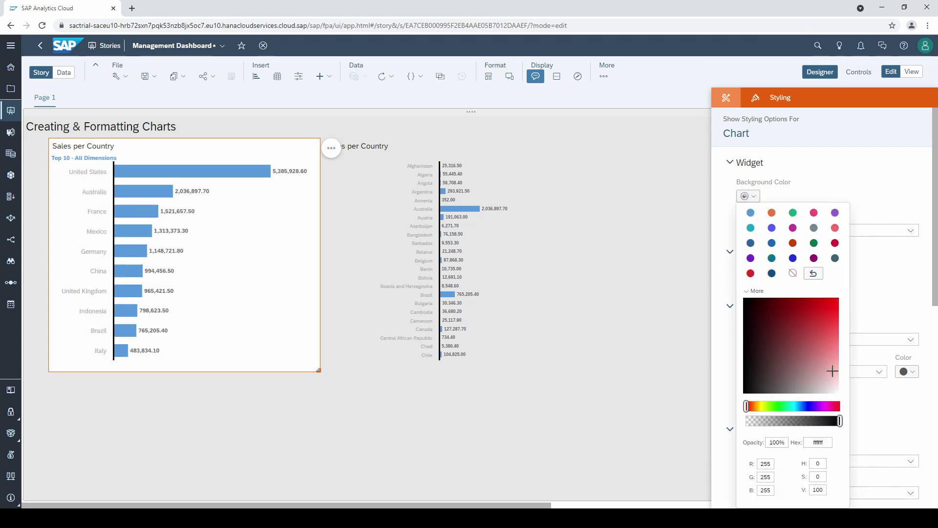
Step: Make the Chart Title text bold in Styling
{"action": "left_click", "coordinate": [892, 272]}
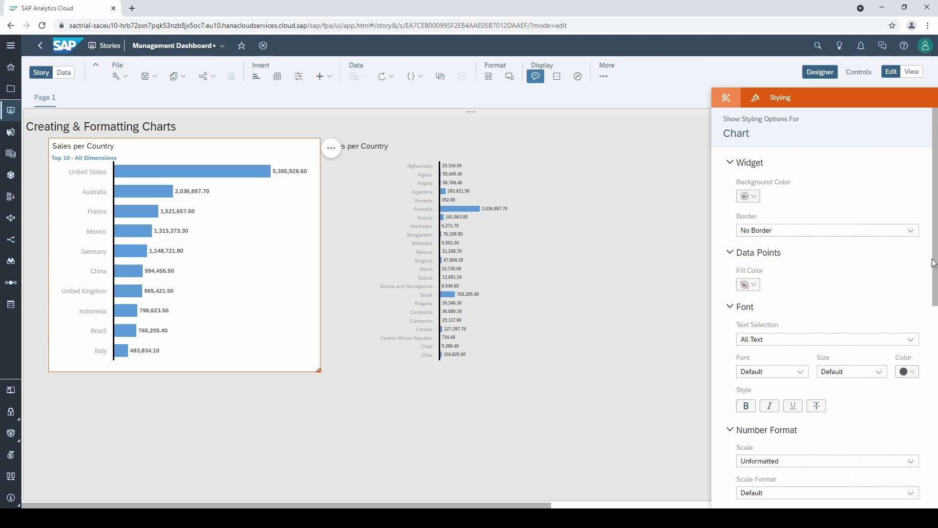
{"action": "left_click_drag", "start_coordinate": [934, 278], "coordinate": [934, 367]}
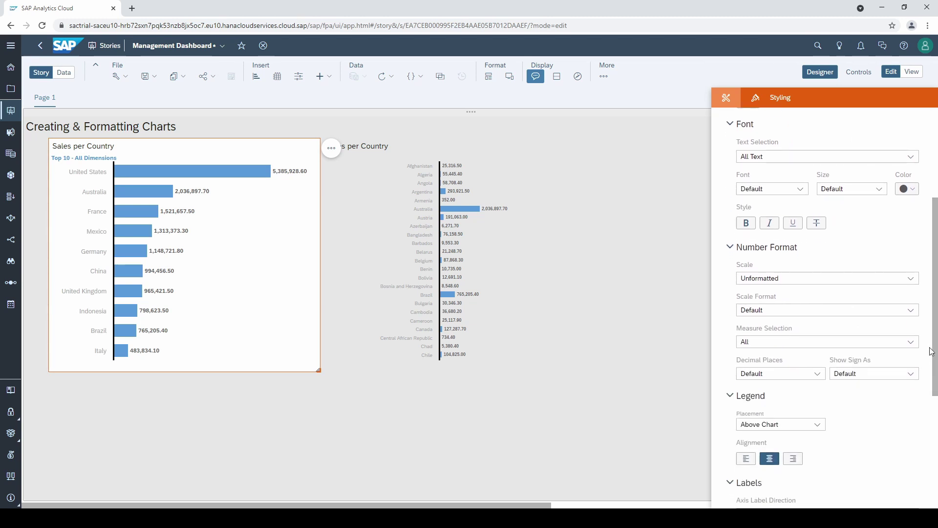
{"action": "left_click", "coordinate": [910, 157]}
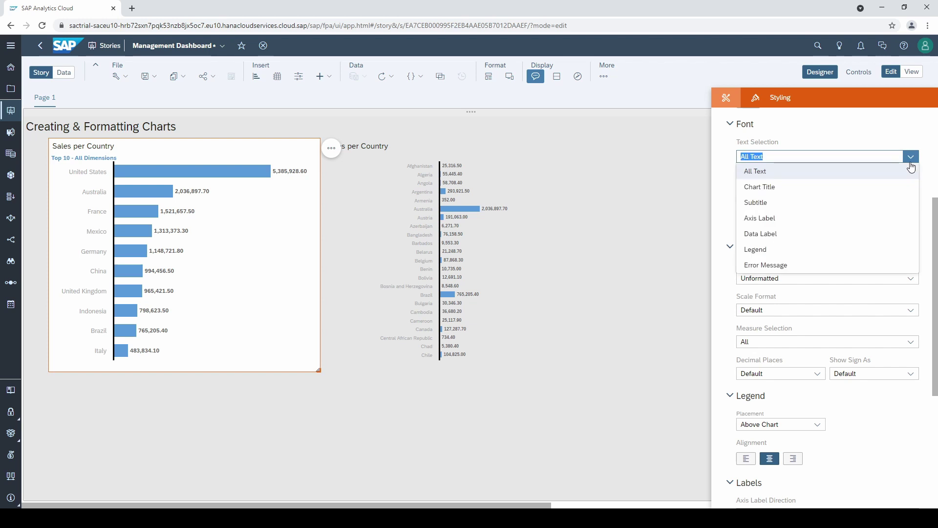
{"action": "left_click", "coordinate": [788, 188]}
{"action": "left_click", "coordinate": [750, 229]}
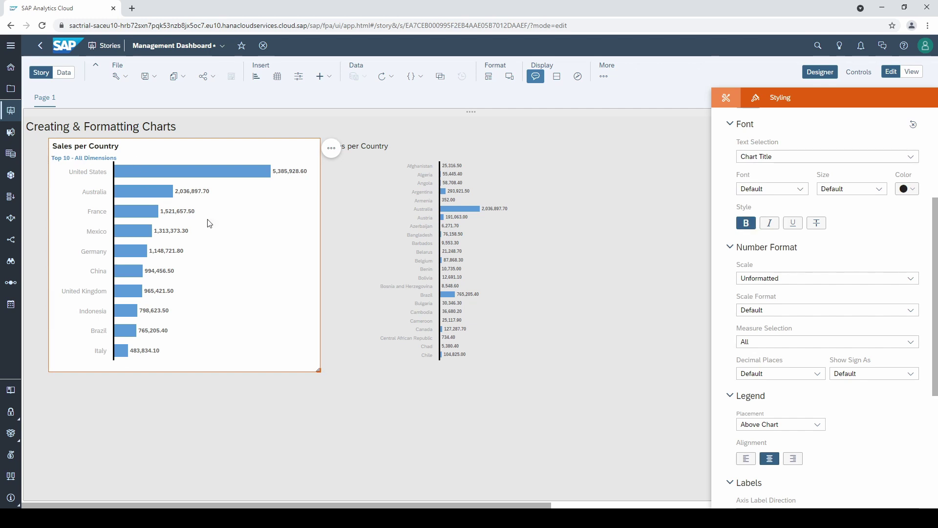
Step: Try the Thousand scale, revert to Unformatted, and set decimal places to 0
{"action": "left_click", "coordinate": [912, 280]}
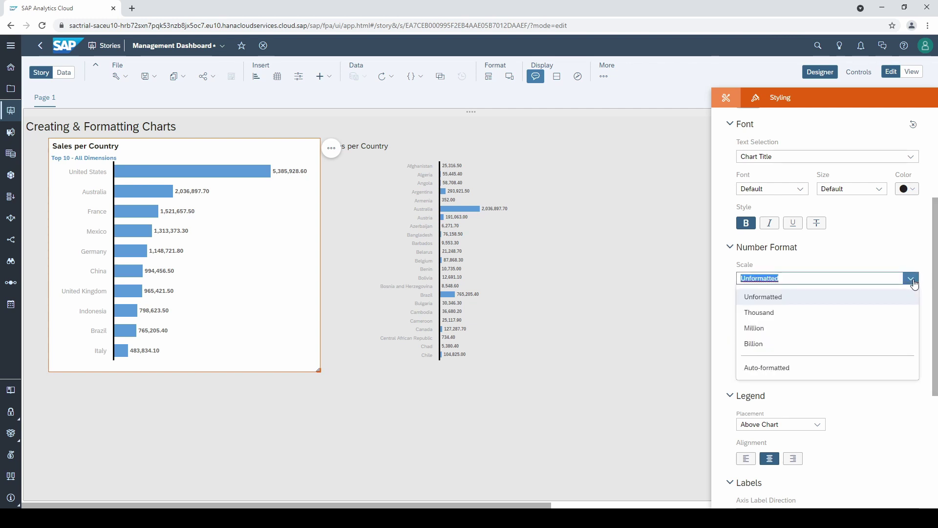
{"action": "left_click", "coordinate": [802, 313]}
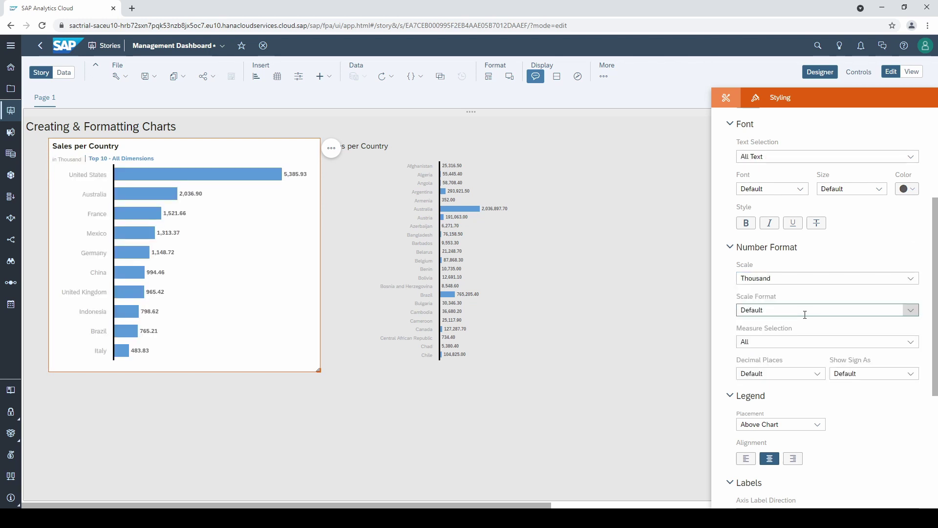
{"action": "left_click", "coordinate": [841, 279]}
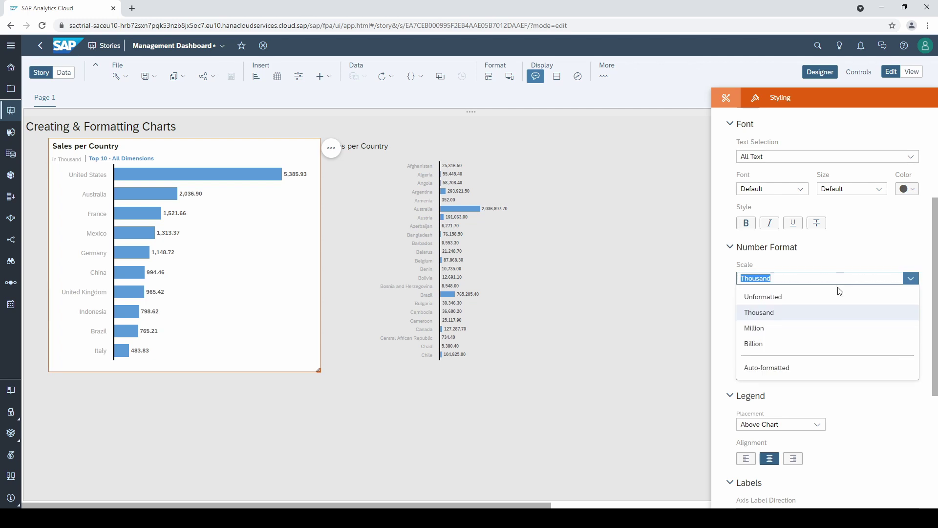
{"action": "left_click", "coordinate": [835, 298]}
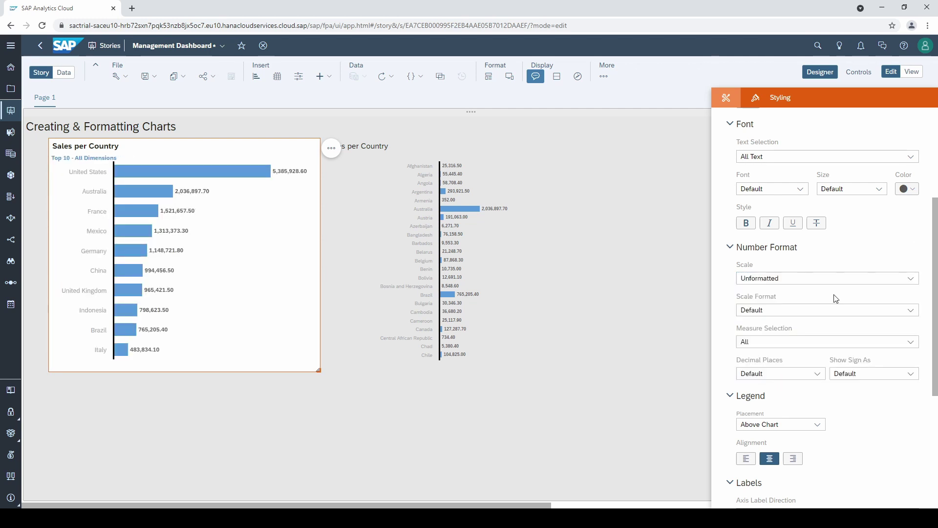
{"action": "left_click", "coordinate": [817, 375]}
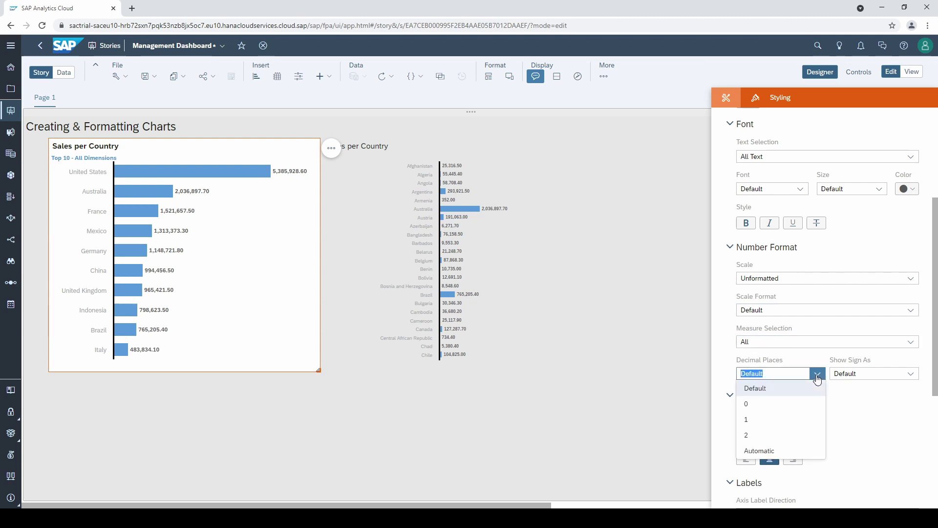
{"action": "left_click", "coordinate": [771, 407]}
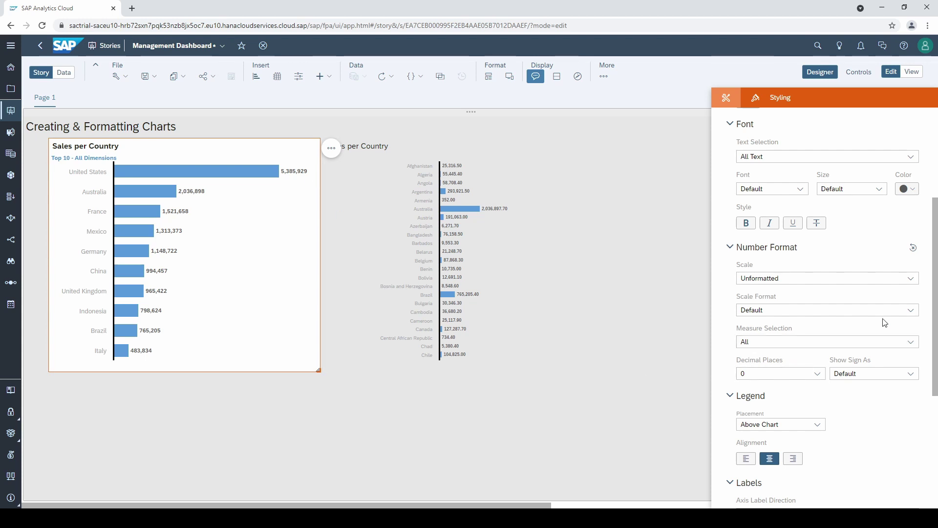
{"action": "left_click_drag", "start_coordinate": [934, 290], "coordinate": [934, 412]}
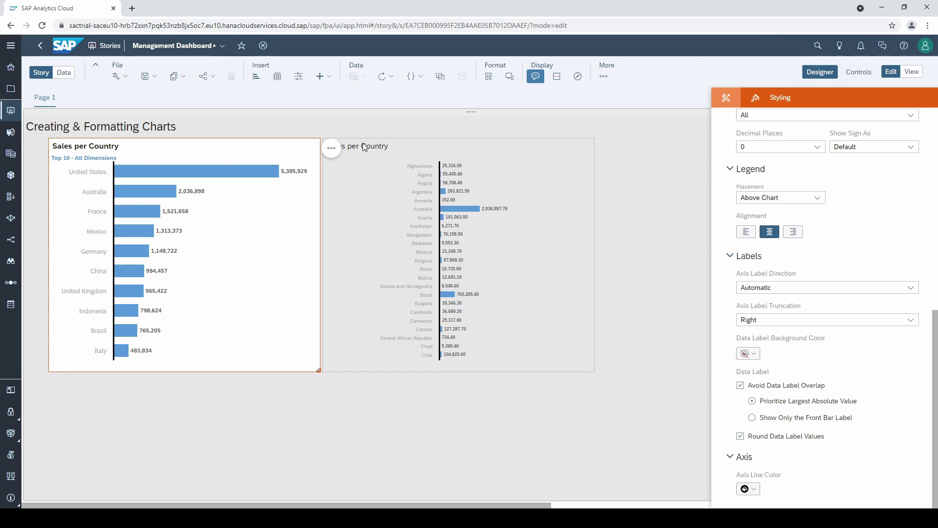
Step: Move the all-countries chart below and paste a copy of the Top-10 chart
{"action": "left_click_drag", "start_coordinate": [369, 140], "coordinate": [106, 380]}
{"action": "left_click", "coordinate": [210, 146]}
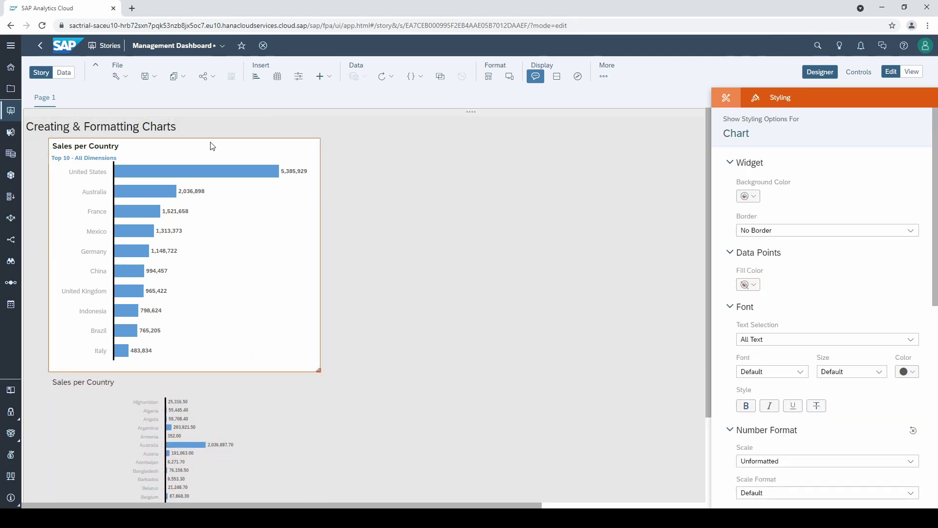
{"action": "key", "text": "ctrl+c"}
{"action": "left_click", "coordinate": [421, 172]}
{"action": "key", "text": "ctrl+v"}
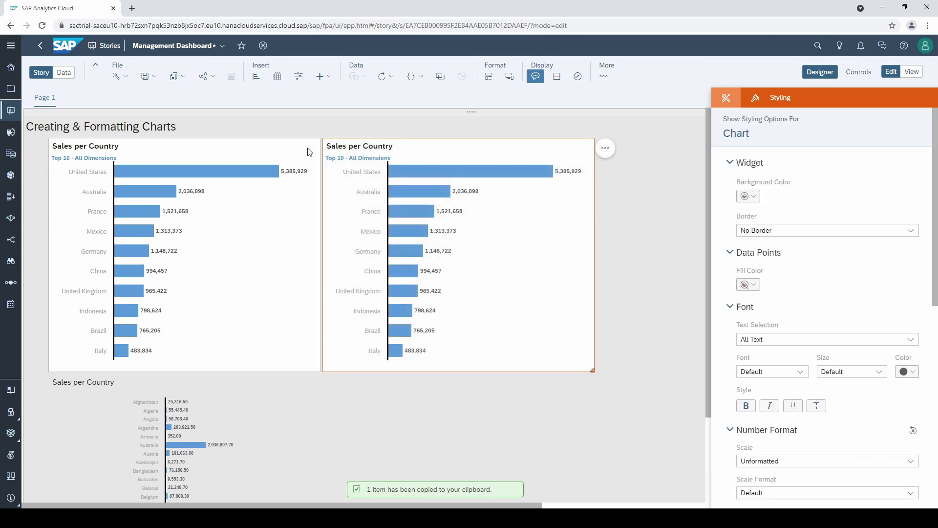
Step: Set the copied chart's axis label direction to Inline
{"action": "left_click", "coordinate": [300, 150]}
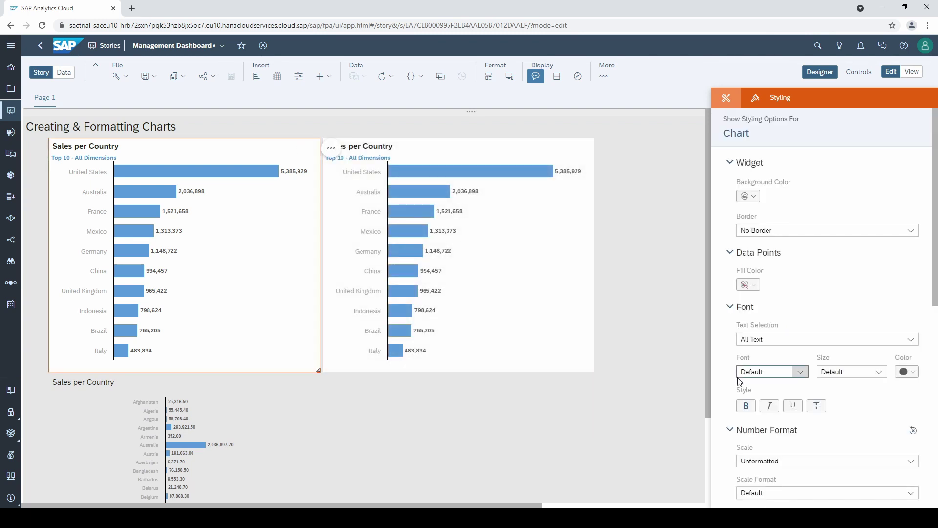
{"action": "left_click", "coordinate": [570, 155]}
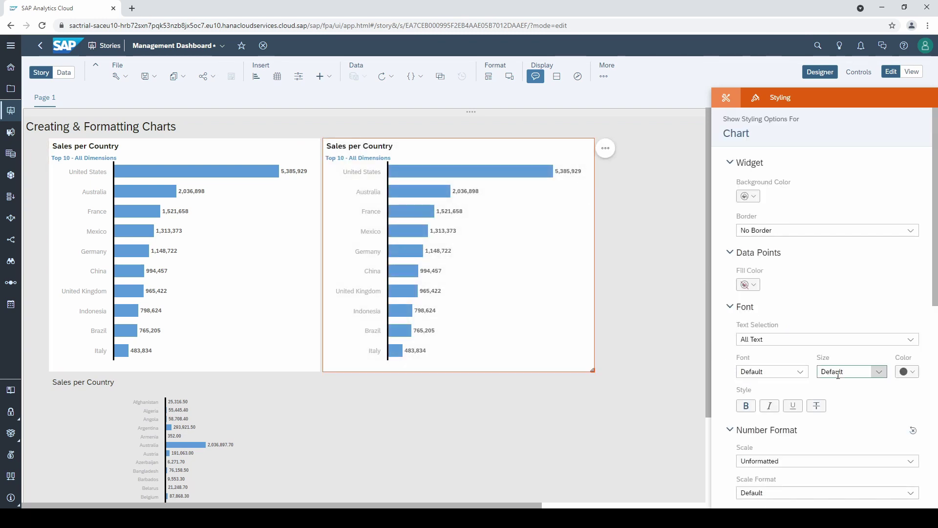
{"action": "scroll", "coordinate": [838, 374], "scroll_direction": "down", "scroll_amount": 2}
{"action": "scroll", "coordinate": [838, 374], "scroll_direction": "down", "scroll_amount": 8}
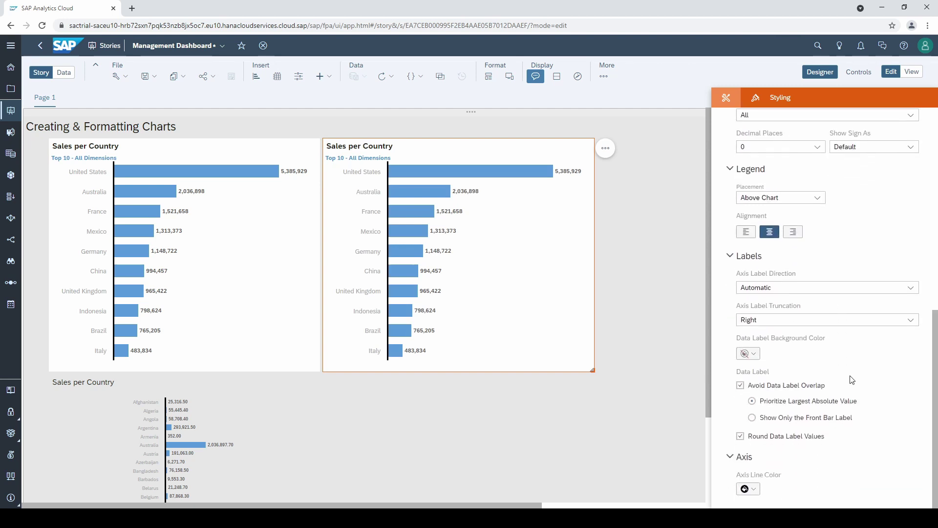
{"action": "left_click", "coordinate": [911, 288]}
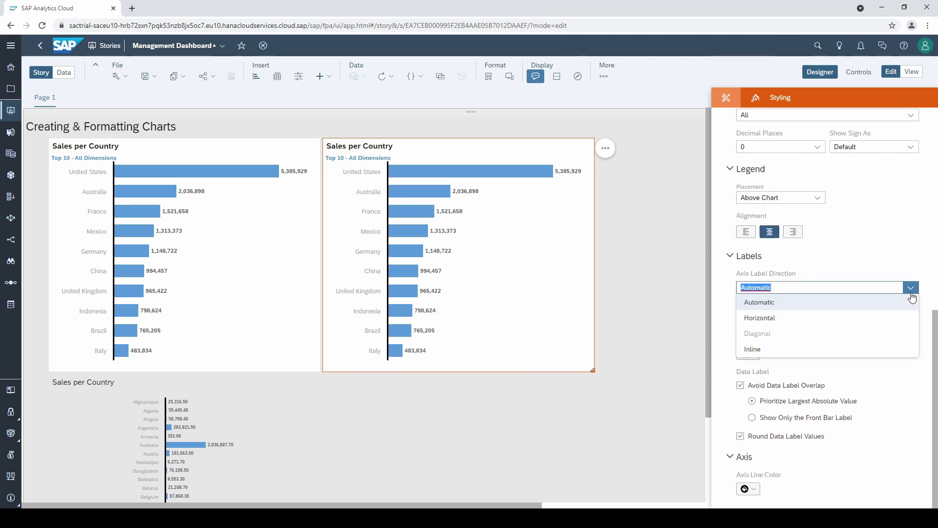
{"action": "left_click", "coordinate": [805, 350]}
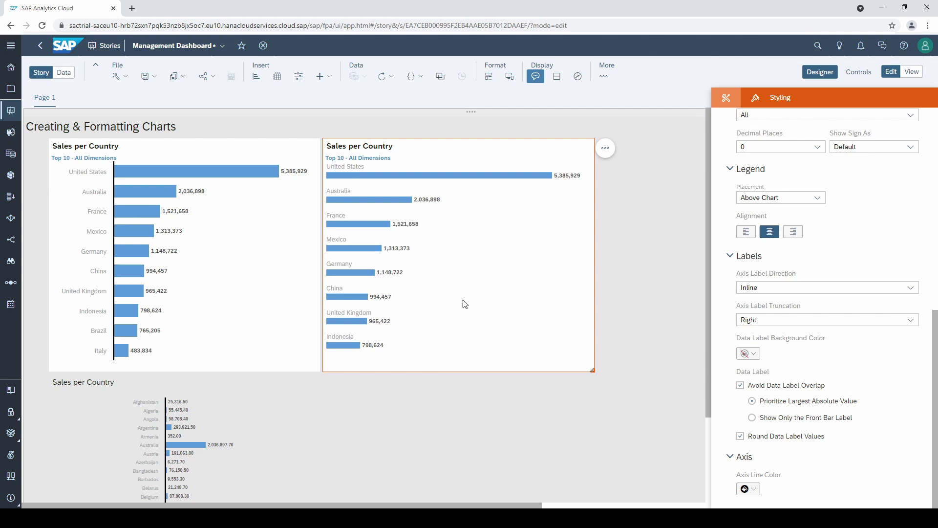
{"action": "left_click", "coordinate": [509, 77]}
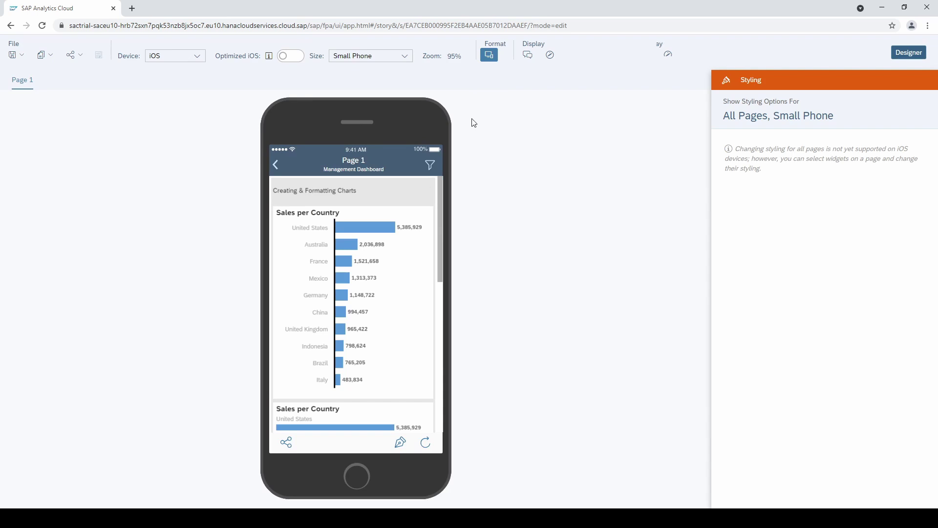
{"action": "scroll", "coordinate": [435, 222], "scroll_direction": "down", "scroll_amount": 5}
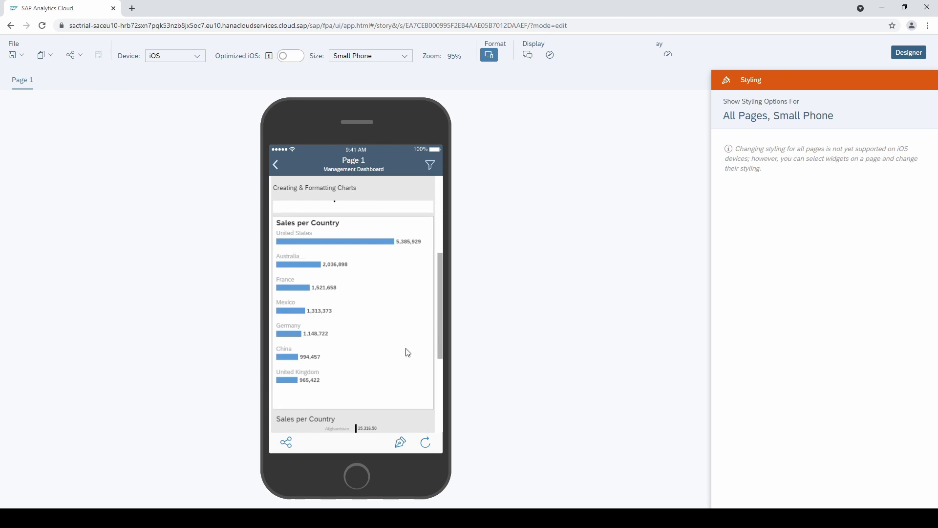
{"action": "left_click", "coordinate": [488, 56]}
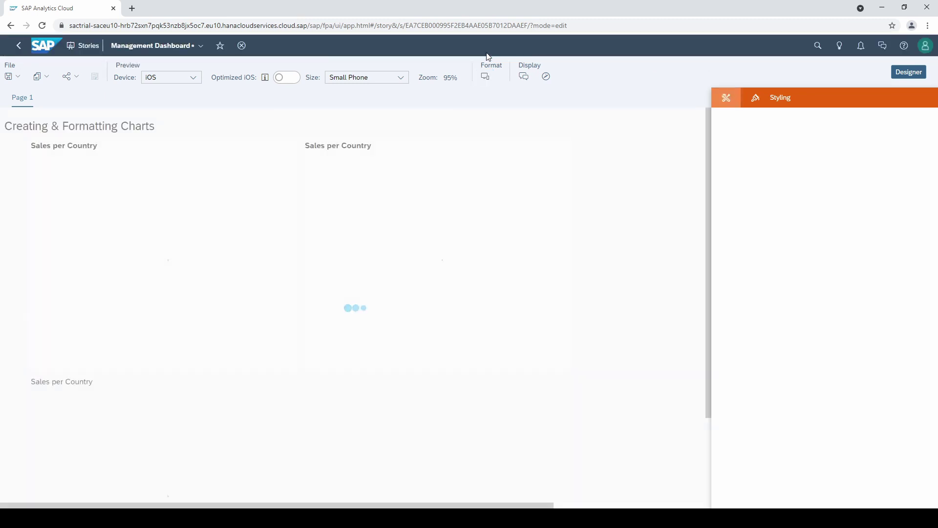
Step: Delete the inline-label copy and move the all-countries chart back beside the Top-10 chart
{"action": "left_click", "coordinate": [452, 142]}
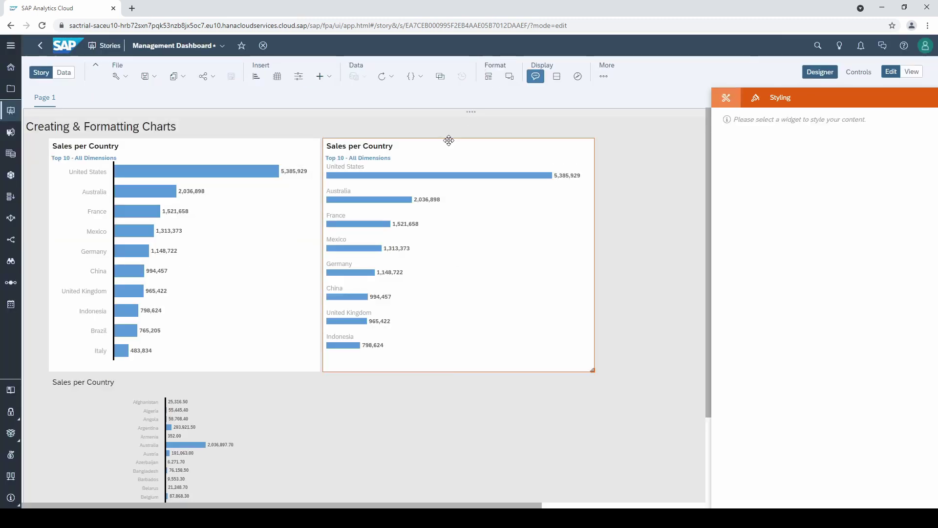
{"action": "key", "text": "Delete"}
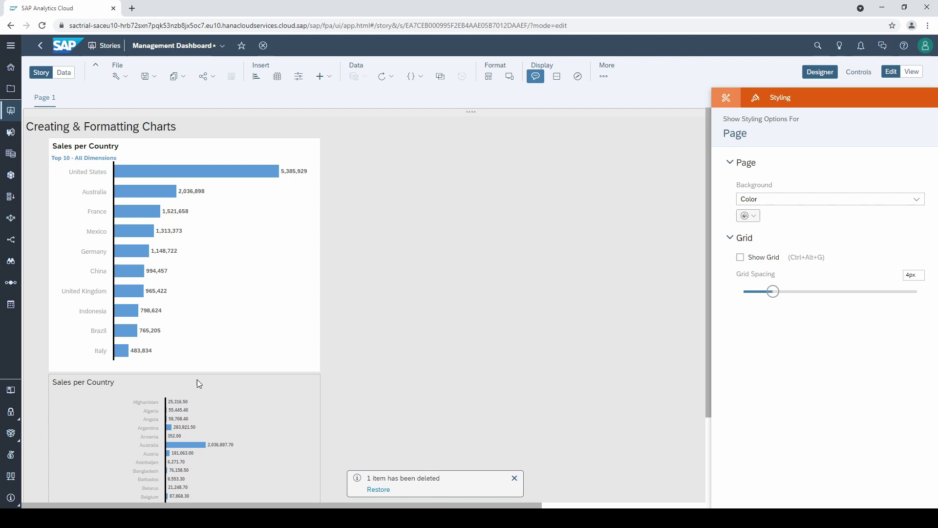
{"action": "left_click_drag", "start_coordinate": [199, 381], "coordinate": [418, 200]}
Step: Set the Top-10 chart's axis line colour to no colour
{"action": "left_click", "coordinate": [268, 233]}
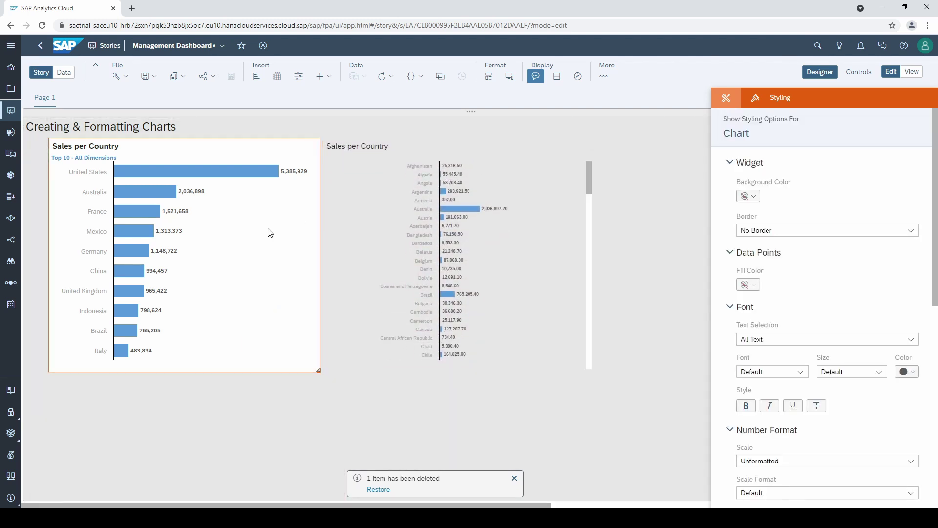
{"action": "scroll", "coordinate": [844, 397], "scroll_direction": "down", "scroll_amount": 5}
{"action": "scroll", "coordinate": [846, 401], "scroll_direction": "down", "scroll_amount": 3}
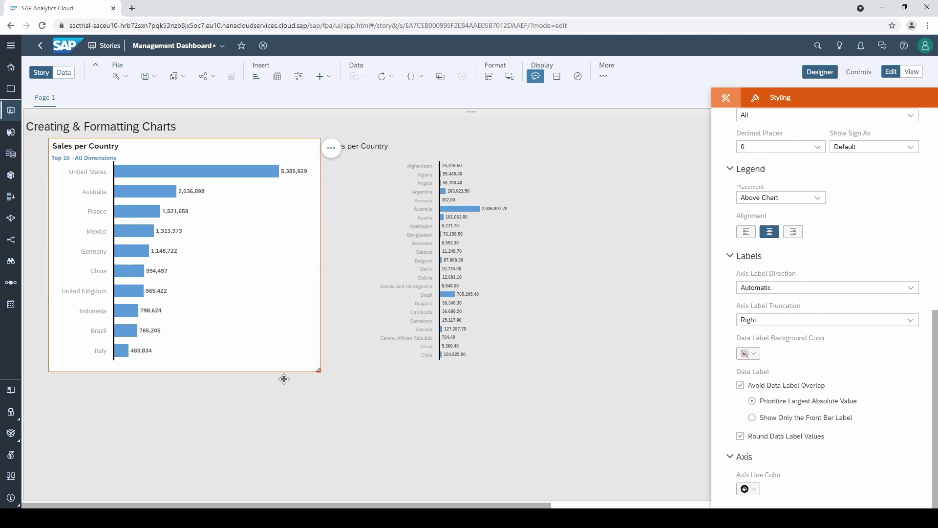
{"action": "left_click", "coordinate": [748, 488]}
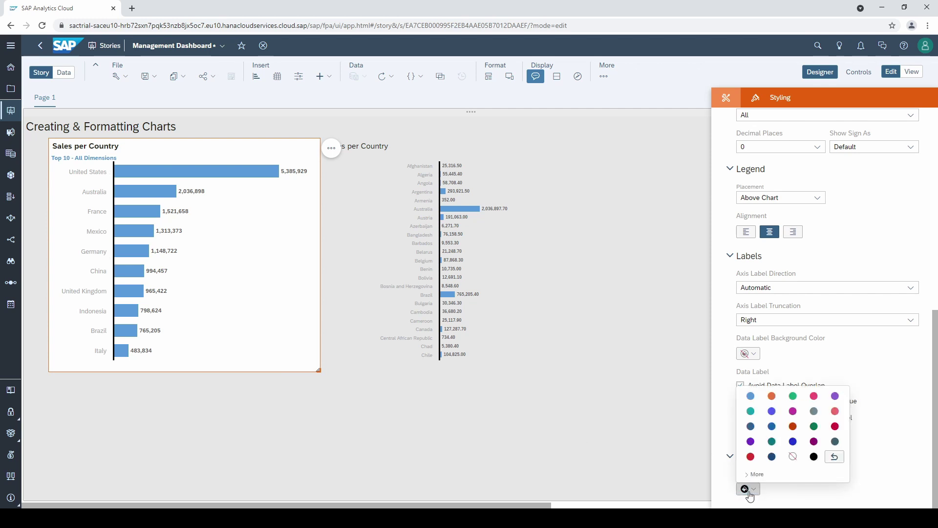
{"action": "left_click", "coordinate": [793, 459]}
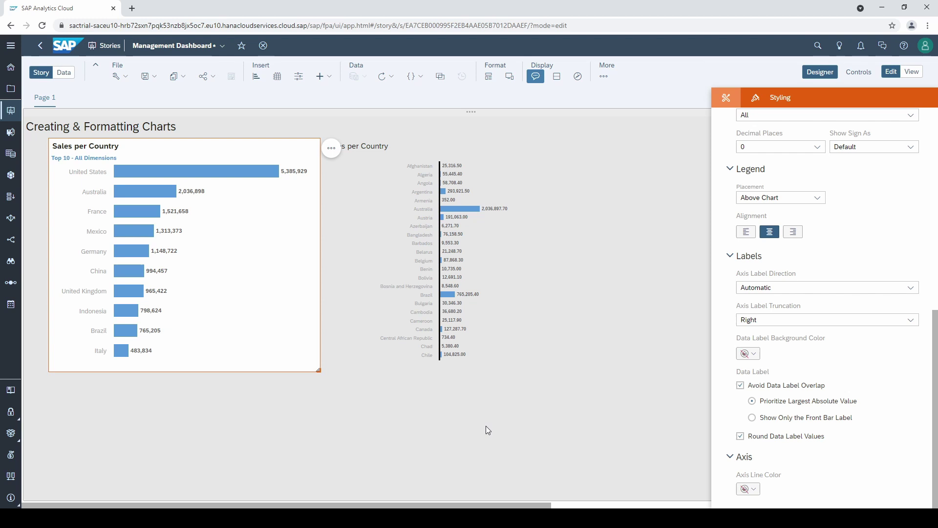
{"action": "left_click", "coordinate": [725, 97]}
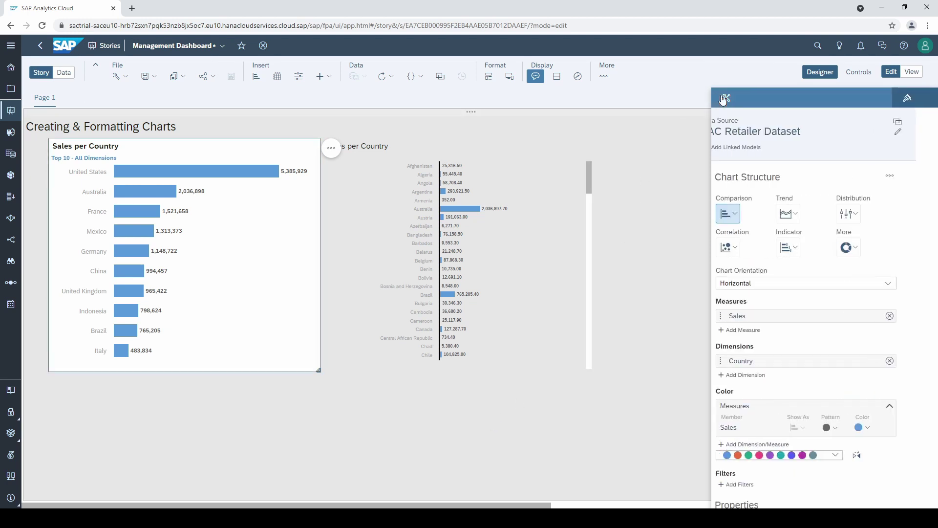
Step: Deselect the chart and build an IF(ENDSWITH(Customer_ID)) formula in the Calculation Editor
{"action": "left_click", "coordinate": [615, 451]}
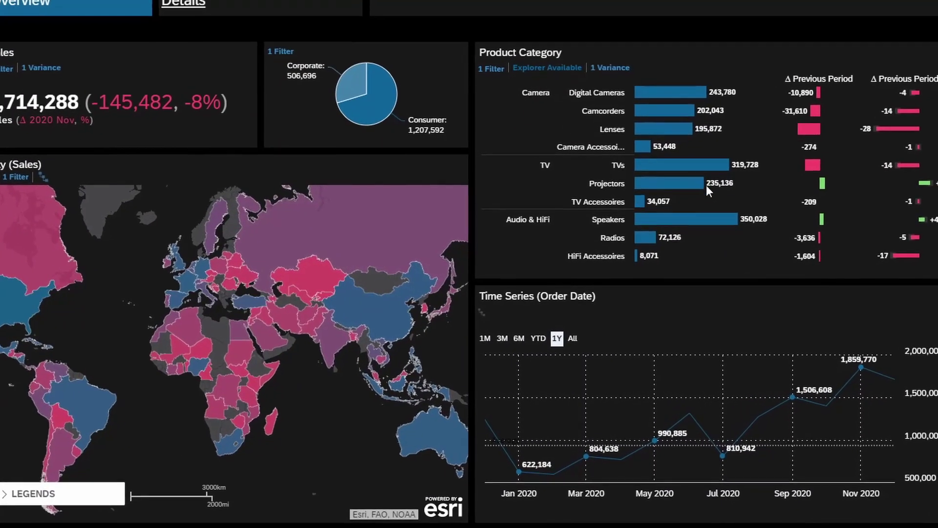
{"action": "mouse_move", "coordinate": [650, 169]}
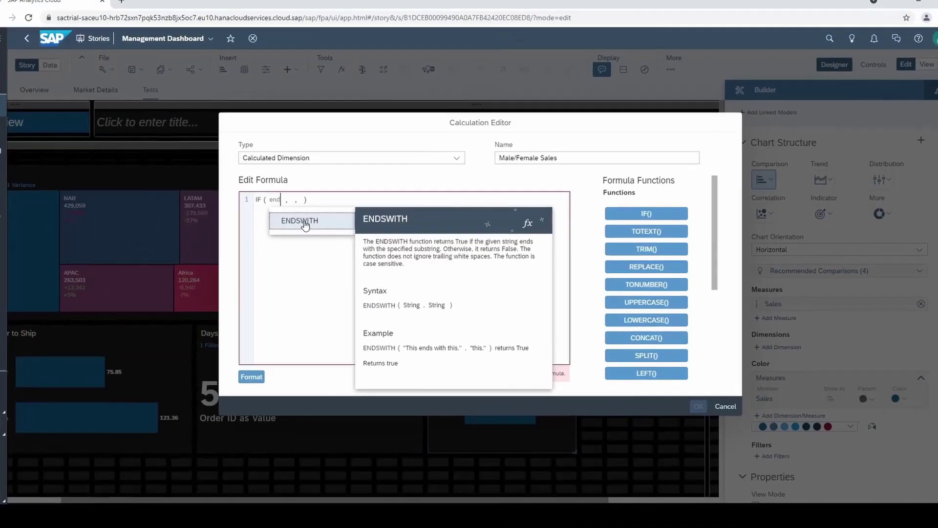
{"action": "left_click", "coordinate": [304, 218]}
{"action": "type", "text": "cu , )"}
{"action": "left_click", "coordinate": [337, 218]}
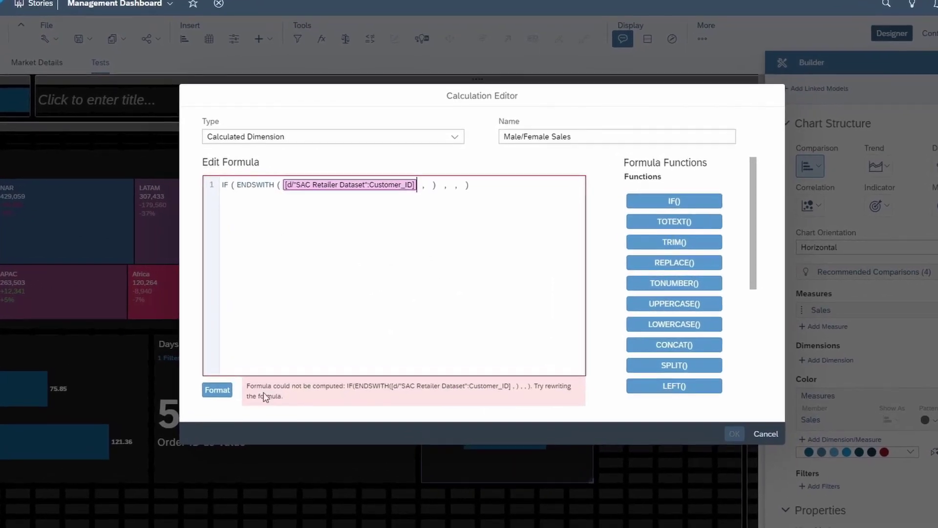